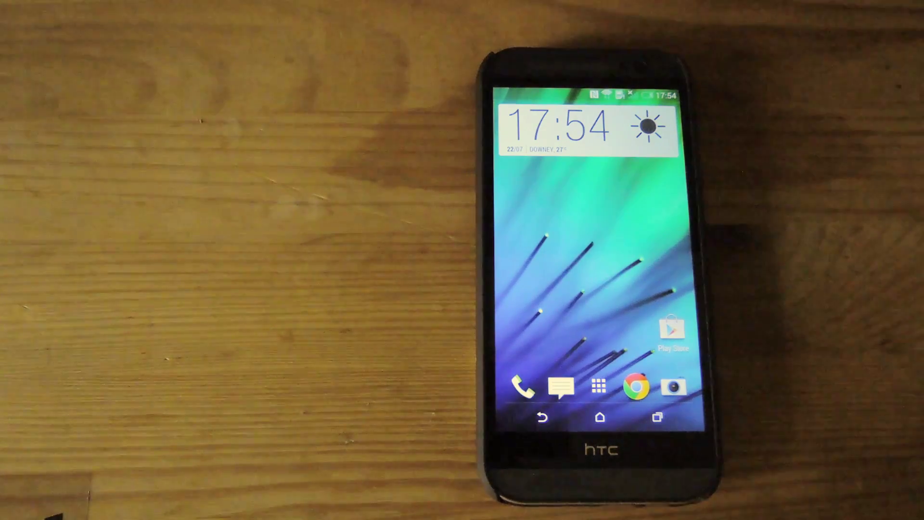
- Install SMSLocator from its Play Store page, accepting the requested permissions
left_click(671, 329)
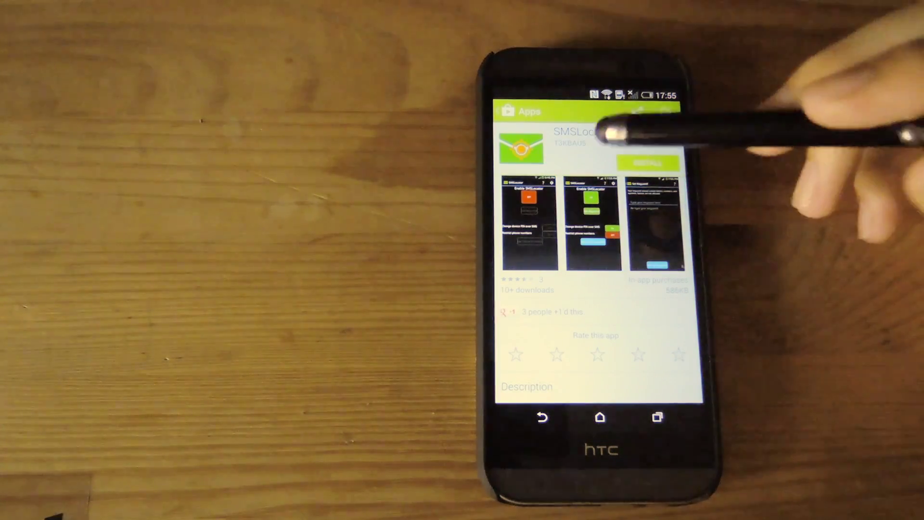
left_click(654, 152)
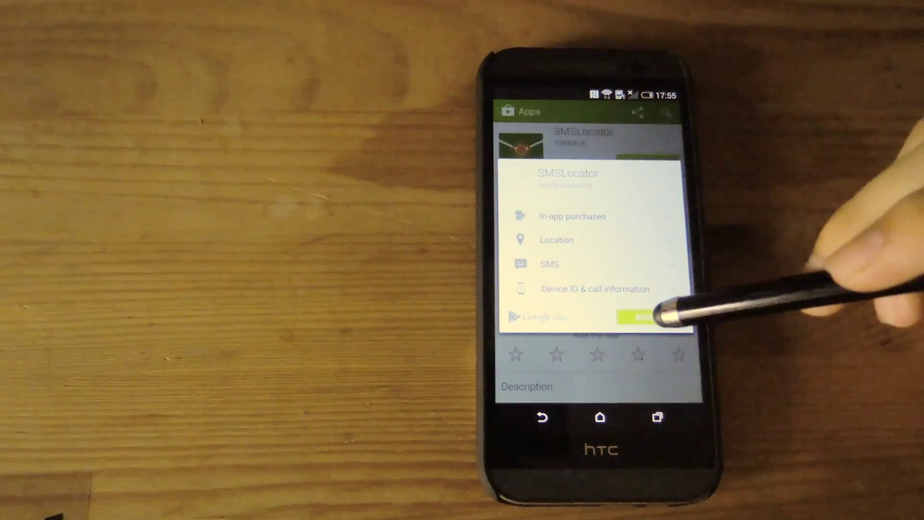
left_click(675, 312)
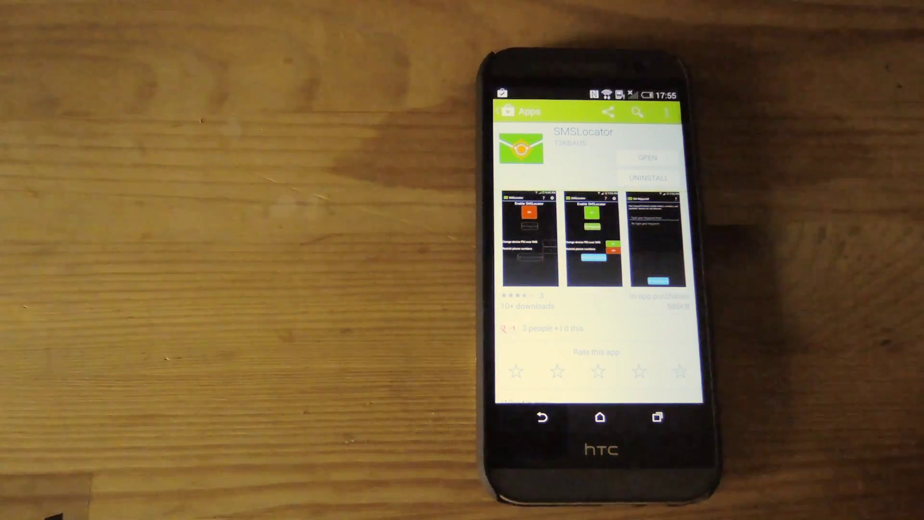
- Launch SMSLocator, dismiss the welcome message, switch it ON, agree to the terms, and activate device administrator rights
left_click(648, 156)
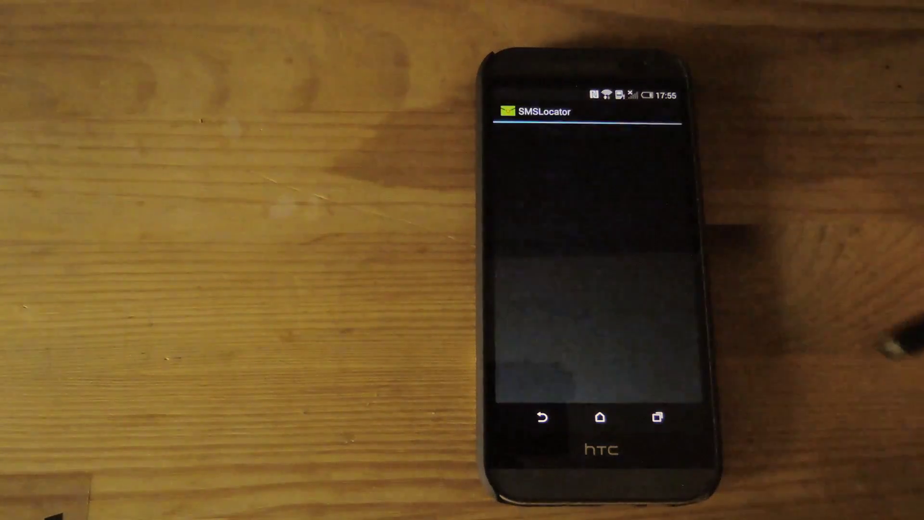
left_click(663, 319)
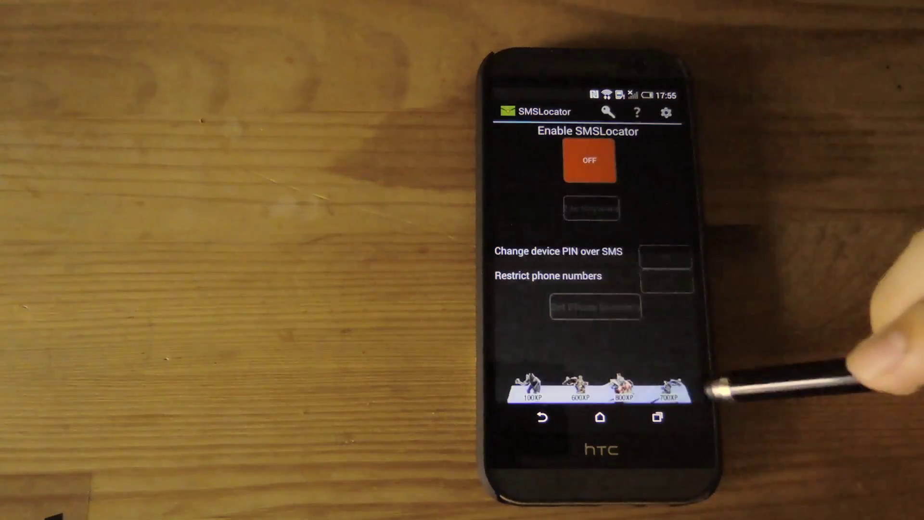
left_click(590, 160)
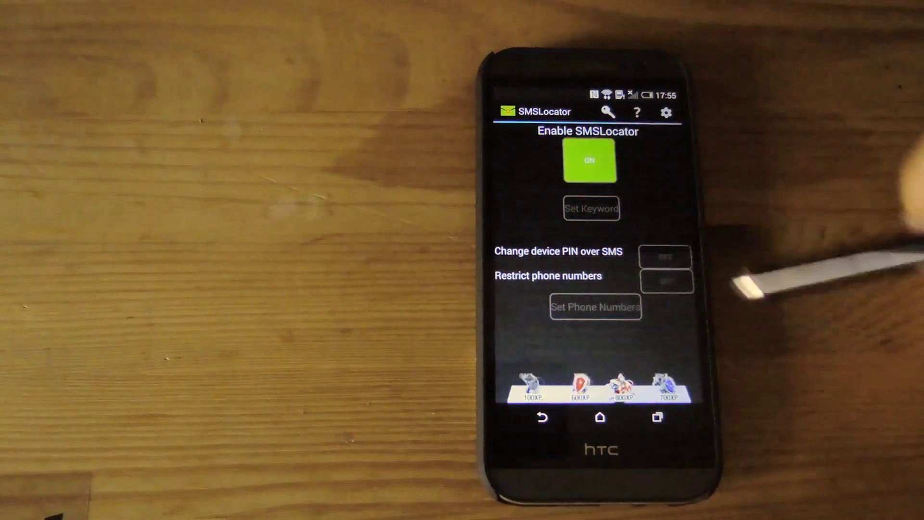
left_click(671, 384)
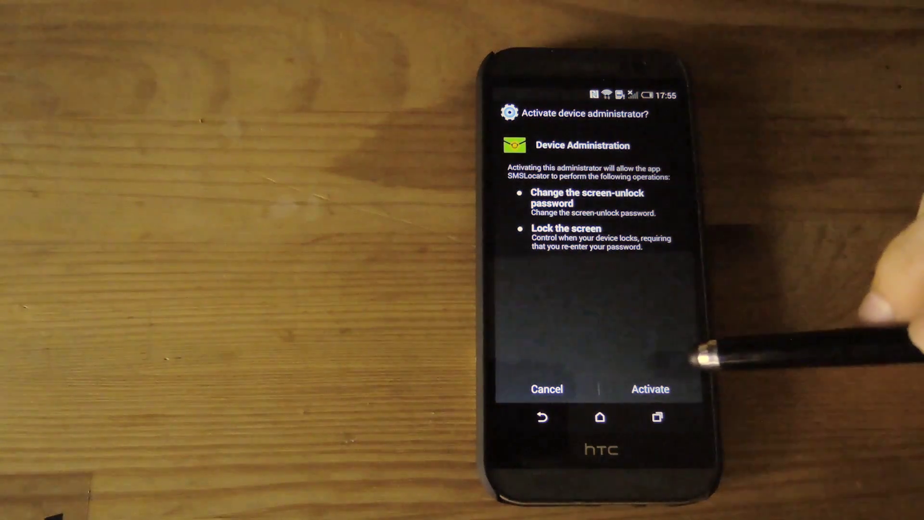
left_click(652, 389)
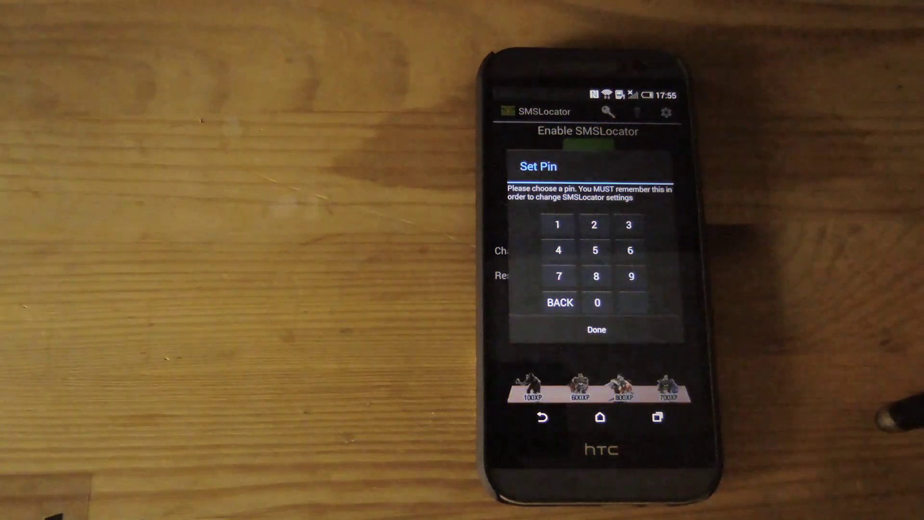
- Enter a new four-digit PIN on the Set Pin keypad and submit it
left_click(556, 223)
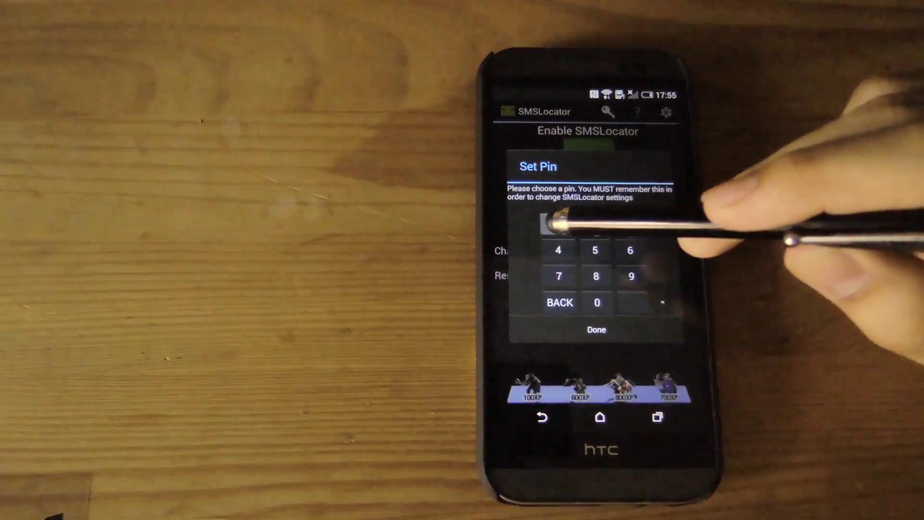
left_click(595, 225)
left_click(629, 225)
left_click(558, 250)
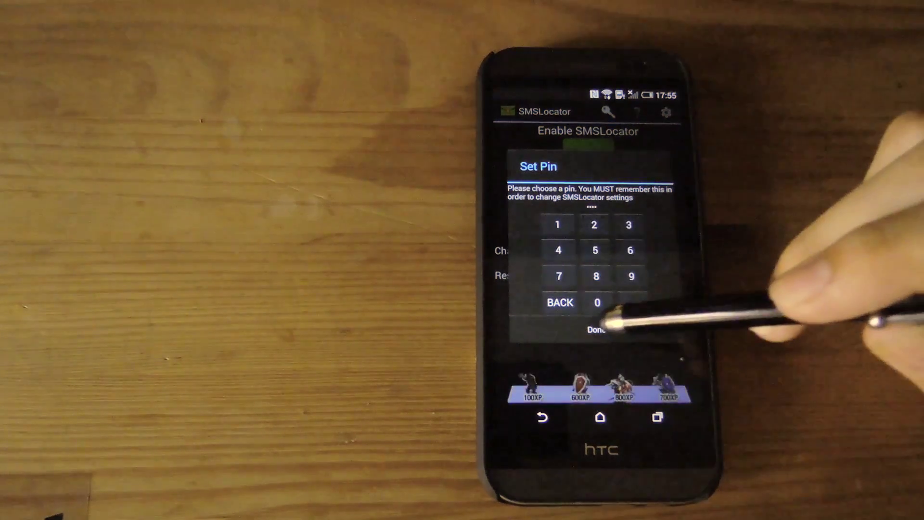
left_click(598, 328)
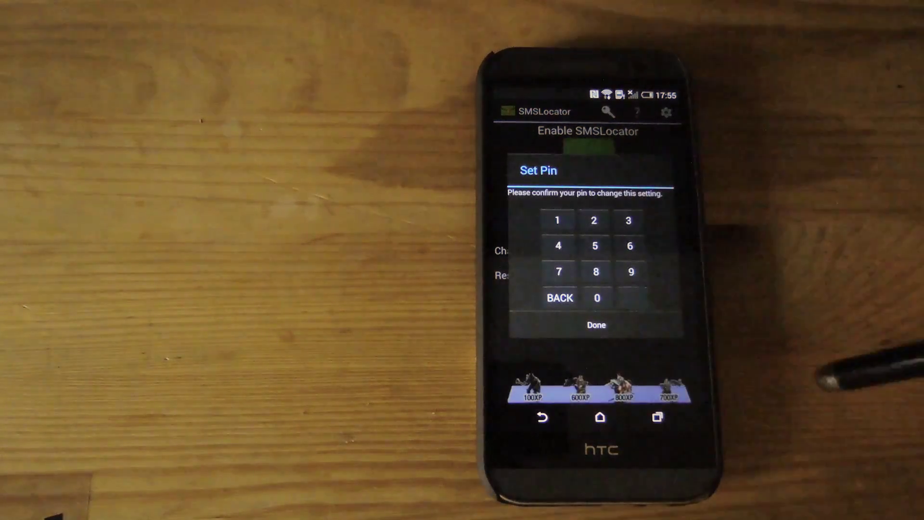
- Re-enter the same PIN to confirm it
left_click(557, 221)
left_click(595, 220)
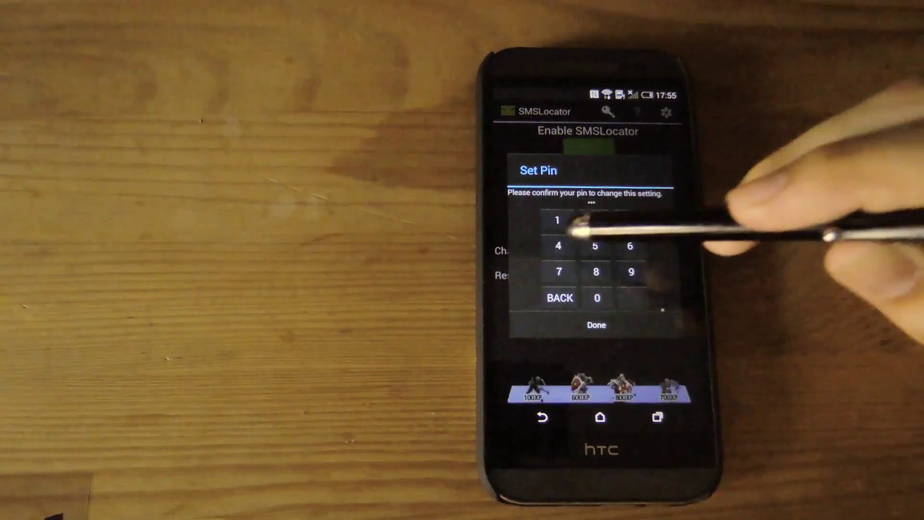
left_click(558, 246)
left_click(597, 325)
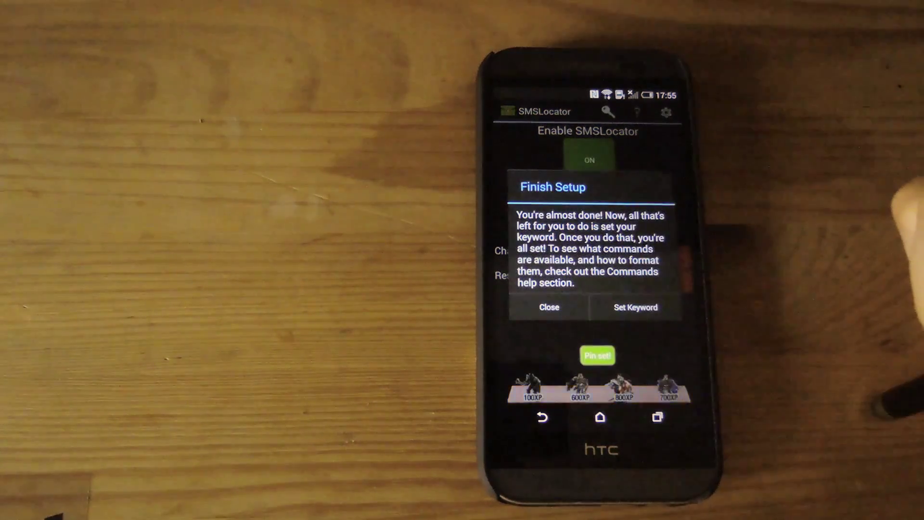
left_click(646, 309)
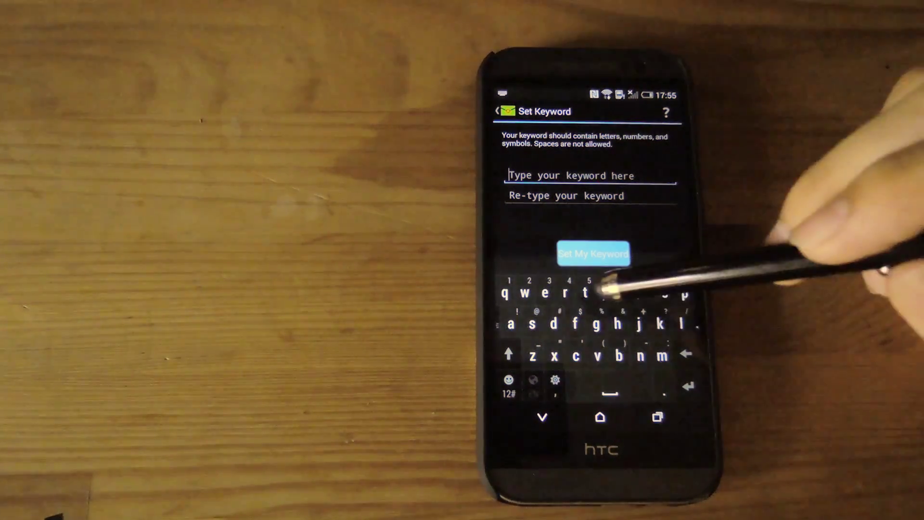
type("tes")
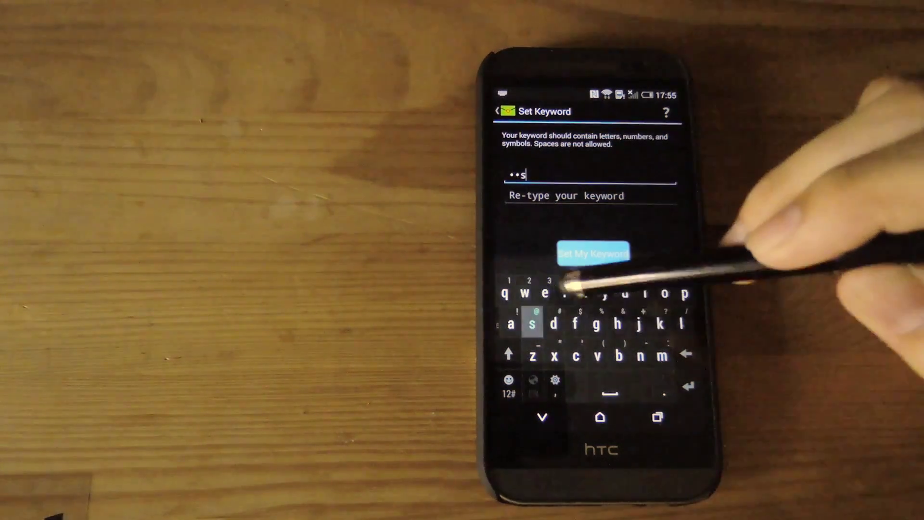
type("t")
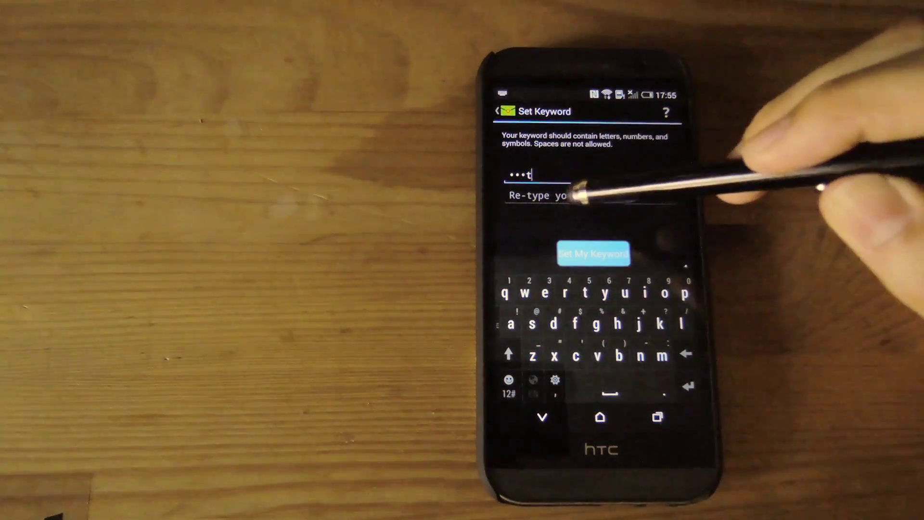
- Enter and confirm the new SMS keyword, save it, and approve the change with the PIN
left_click(571, 196)
type("te")
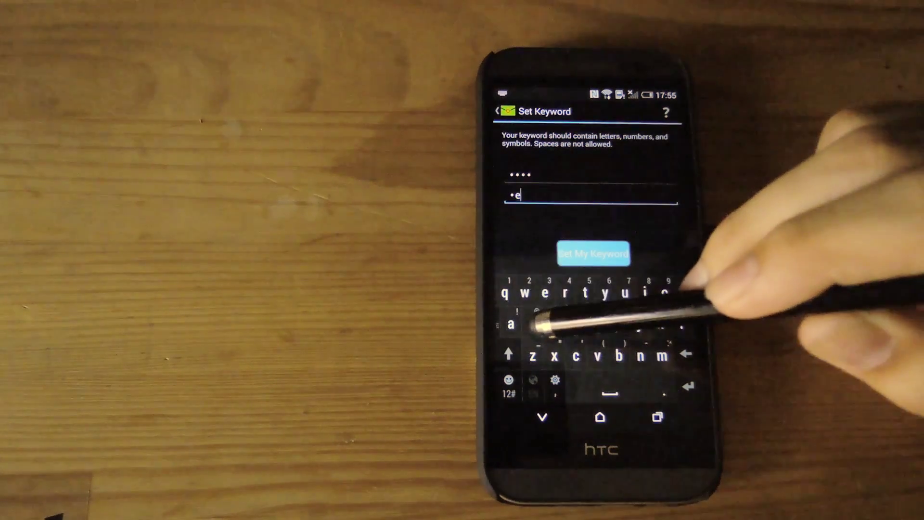
type("st")
left_click(594, 252)
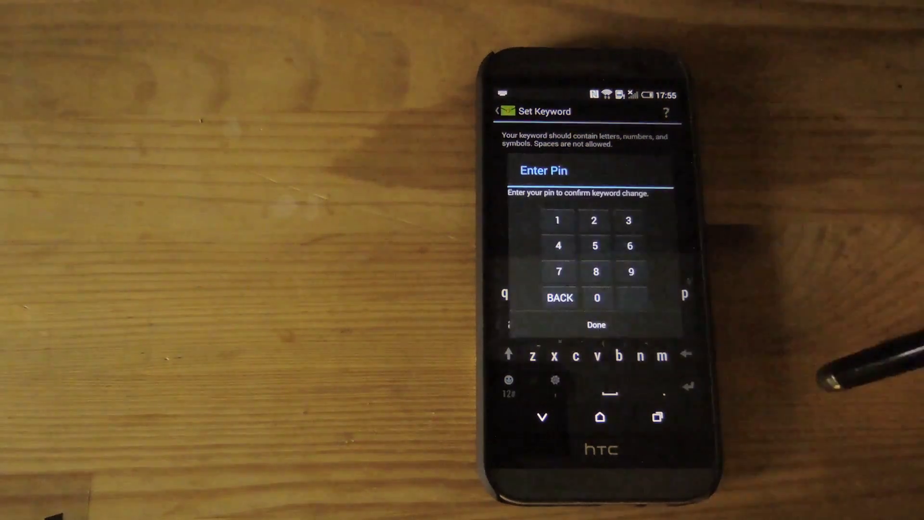
left_click(558, 220)
left_click(594, 220)
left_click(558, 246)
left_click(625, 321)
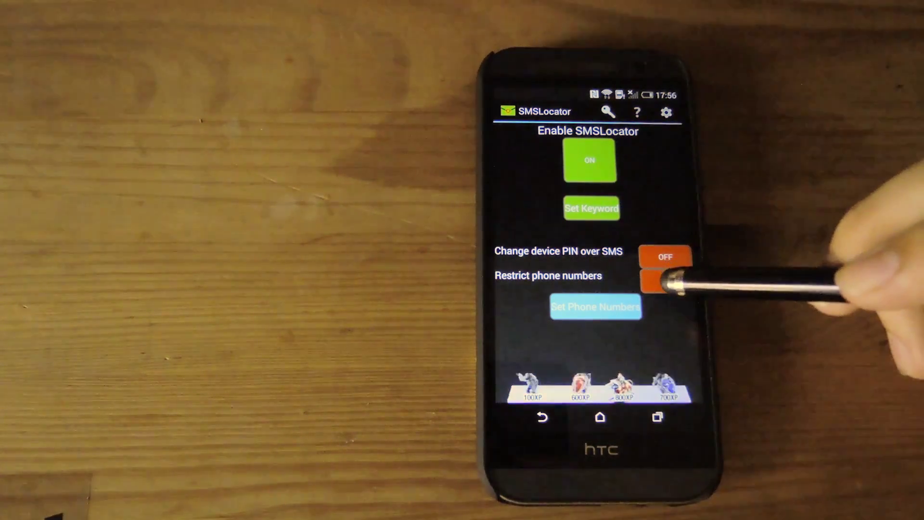
- Enable Restrict phone numbers with PIN approval, then start adding an allowed phone number
left_click(667, 279)
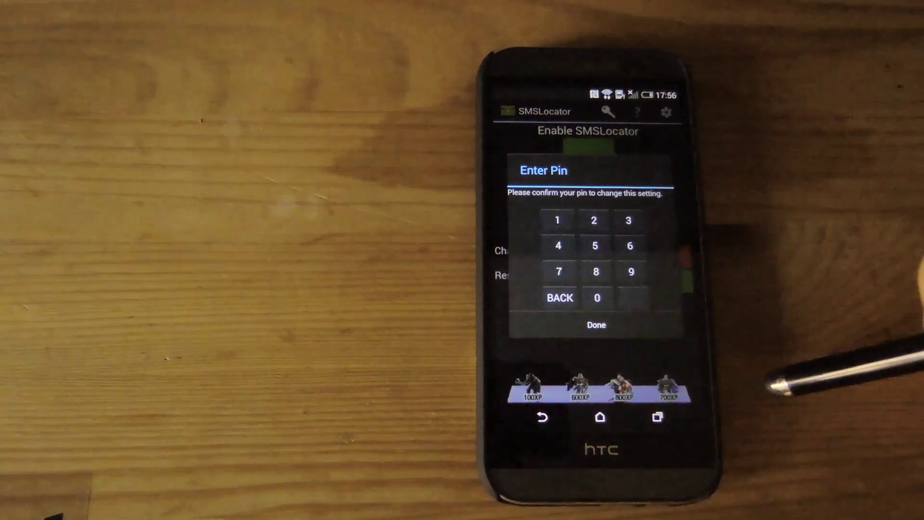
left_click(558, 220)
left_click(558, 220)
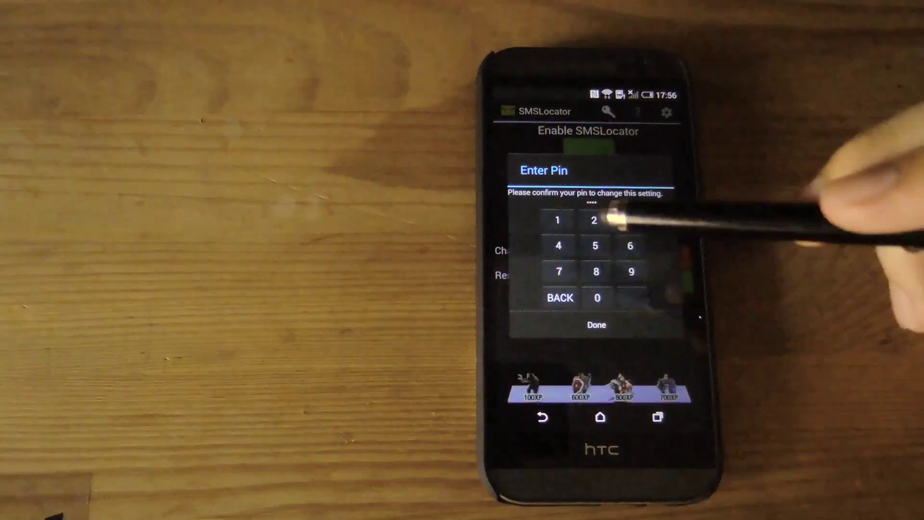
left_click(614, 323)
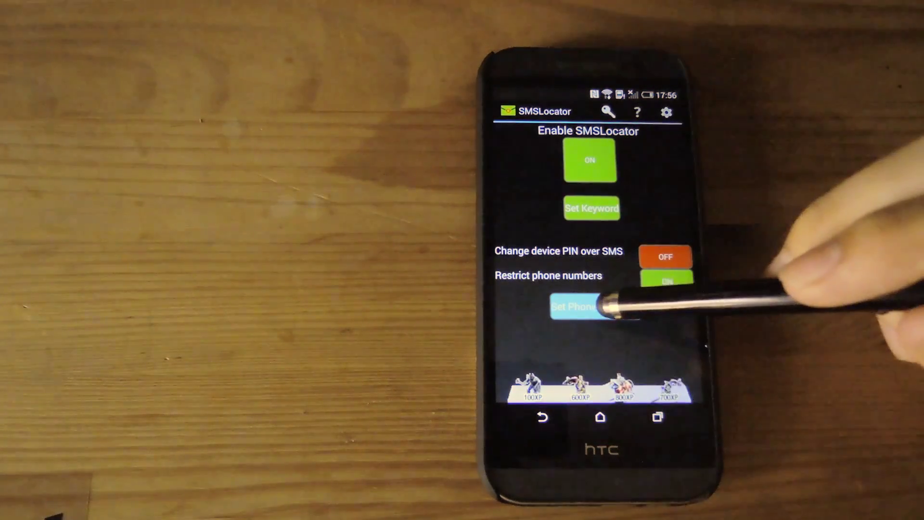
left_click(596, 306)
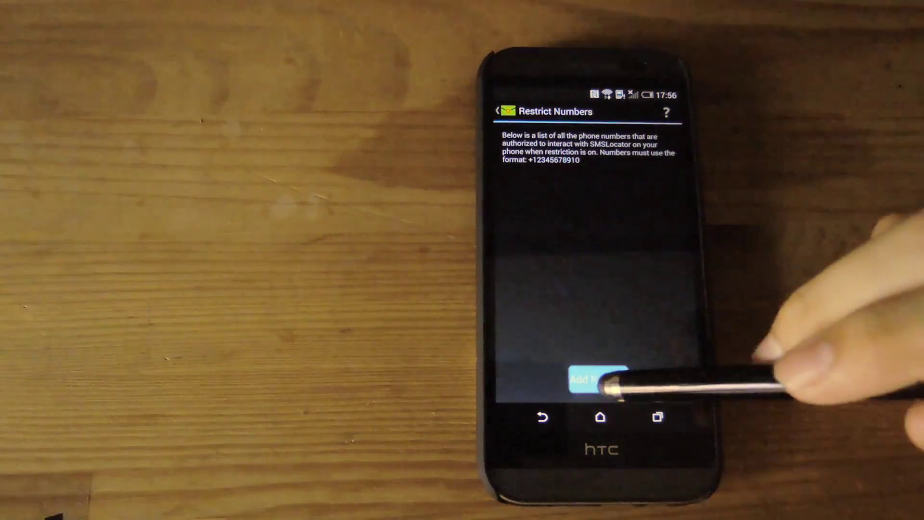
left_click(599, 380)
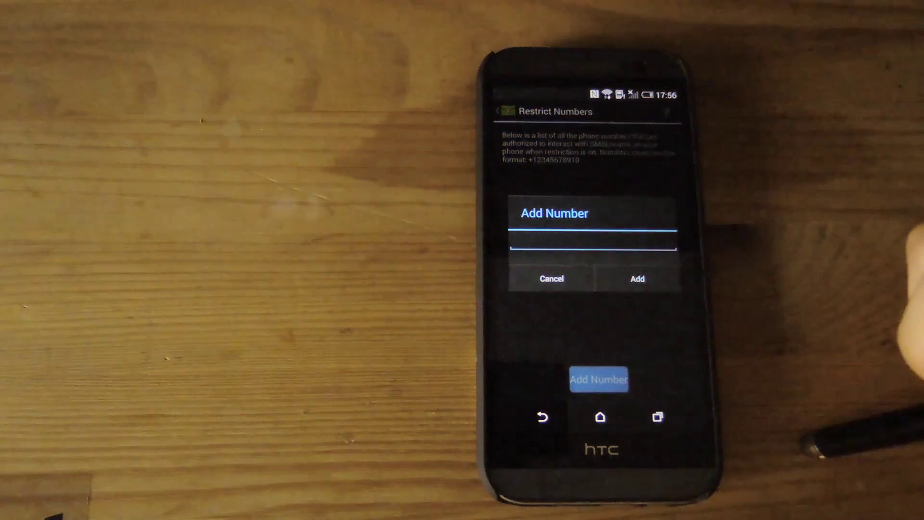